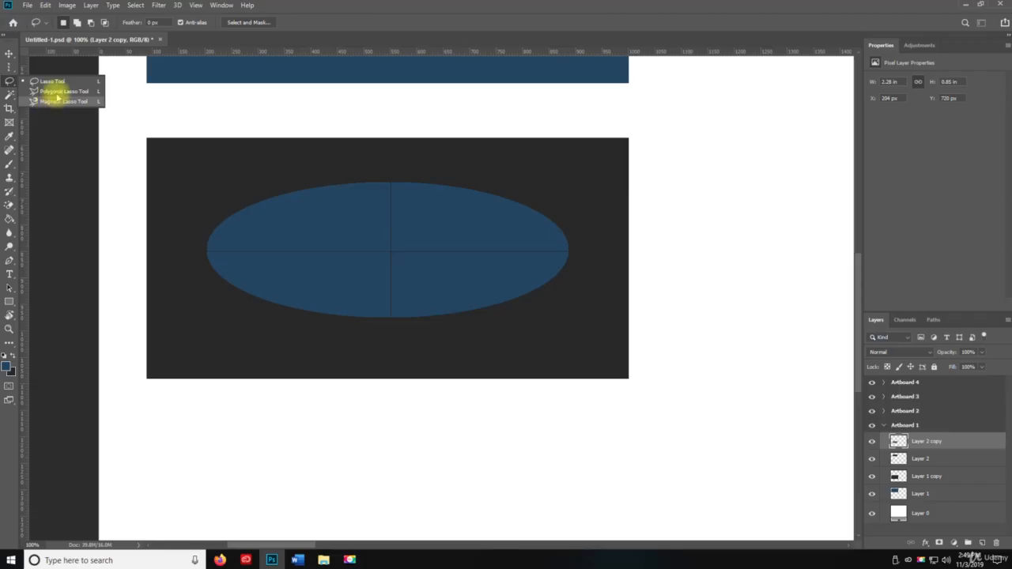
Save the document and outline the blue ellipse in the lower dark rectangle with a freehand Lasso selection.
{"action": "left_click", "coordinate": [27, 5]}
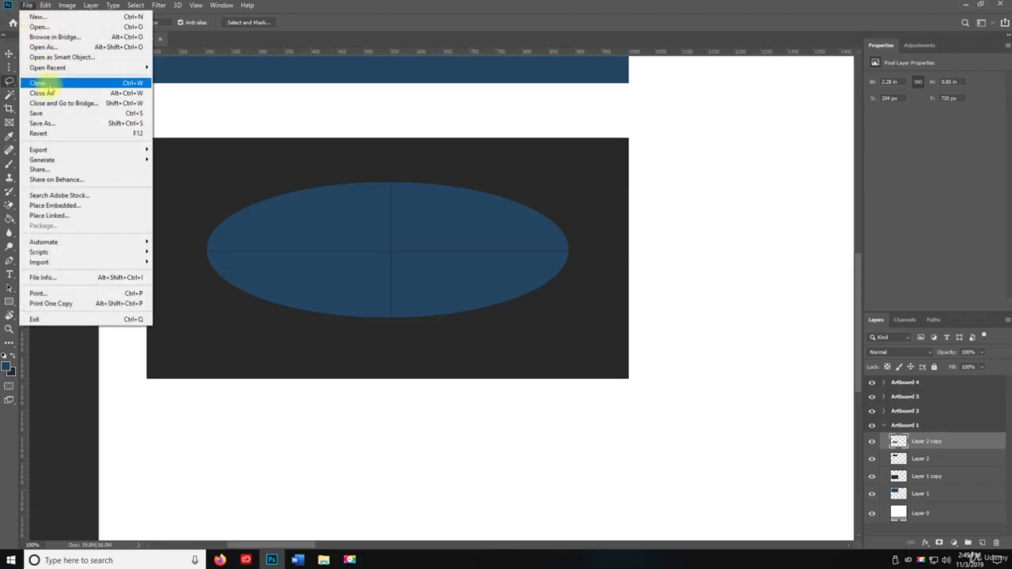
{"action": "left_click", "coordinate": [54, 114]}
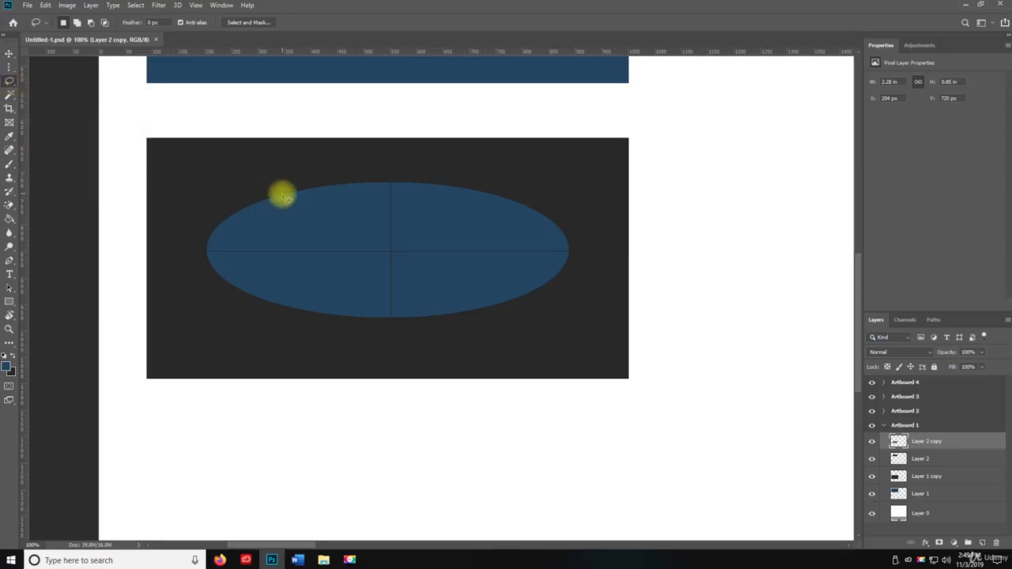
{"action": "mouse_move", "coordinate": [282, 196]}
{"action": "left_mouse_down"}
{"action": "mouse_move", "coordinate": [242, 204]}
{"action": "mouse_move", "coordinate": [210, 235]}
{"action": "mouse_move", "coordinate": [200, 276]}
{"action": "mouse_move", "coordinate": [224, 310]}
{"action": "mouse_move", "coordinate": [274, 341]}
{"action": "mouse_move", "coordinate": [344, 358]}
{"action": "mouse_move", "coordinate": [478, 364]}
{"action": "mouse_move", "coordinate": [583, 303]}
{"action": "mouse_move", "coordinate": [614, 242]}
{"action": "mouse_move", "coordinate": [572, 190]}
{"action": "mouse_move", "coordinate": [348, 182]}
{"action": "mouse_move", "coordinate": [299, 192]}
{"action": "left_mouse_up"}
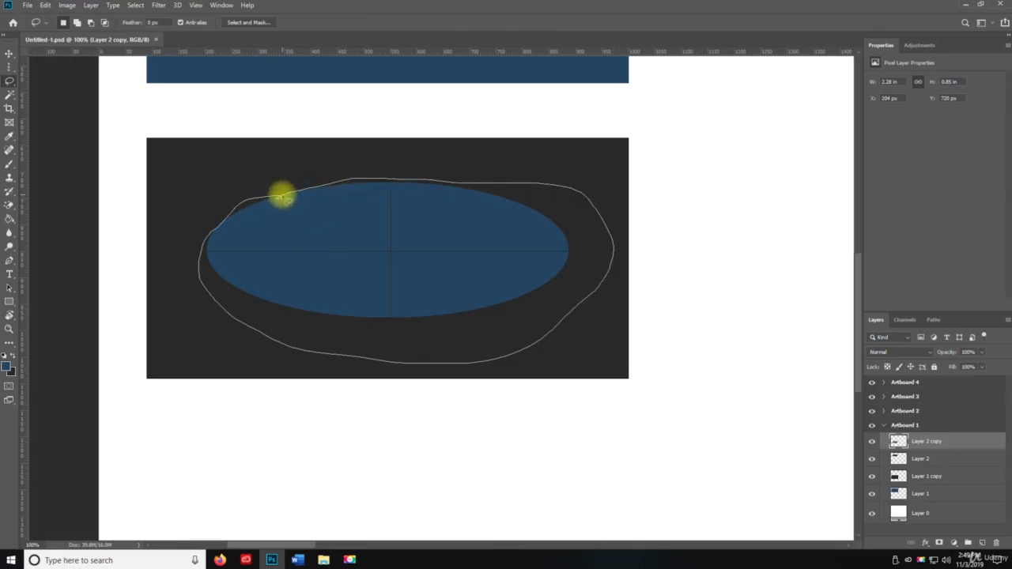
{"action": "left_click_drag", "start_coordinate": [283, 197], "coordinate": [283, 197]}
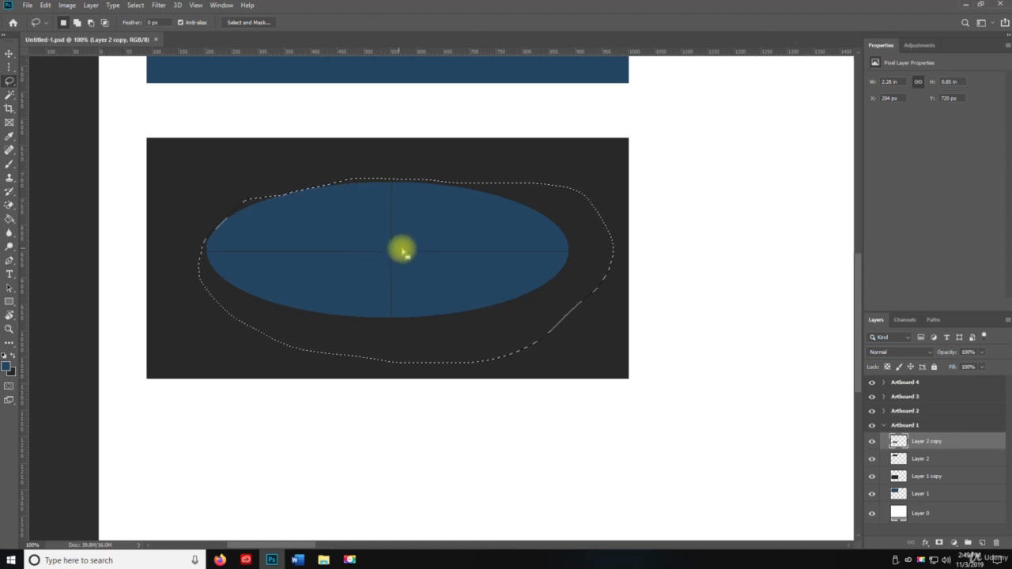
Hide and reshow Layer 2 copy to check its content, and try deleting the selected ellipse.
{"action": "left_click", "coordinate": [871, 442]}
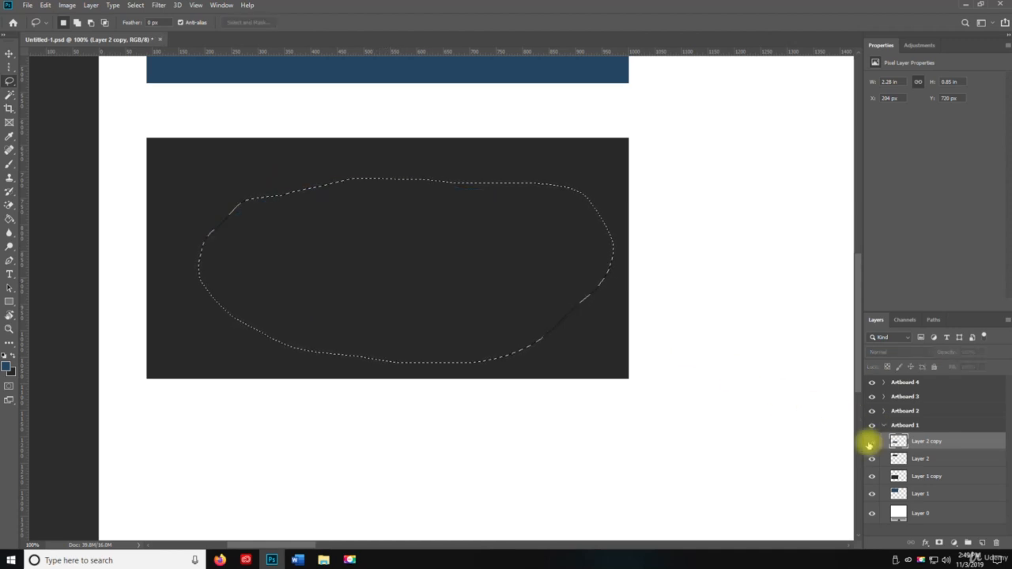
{"action": "left_click", "coordinate": [871, 442]}
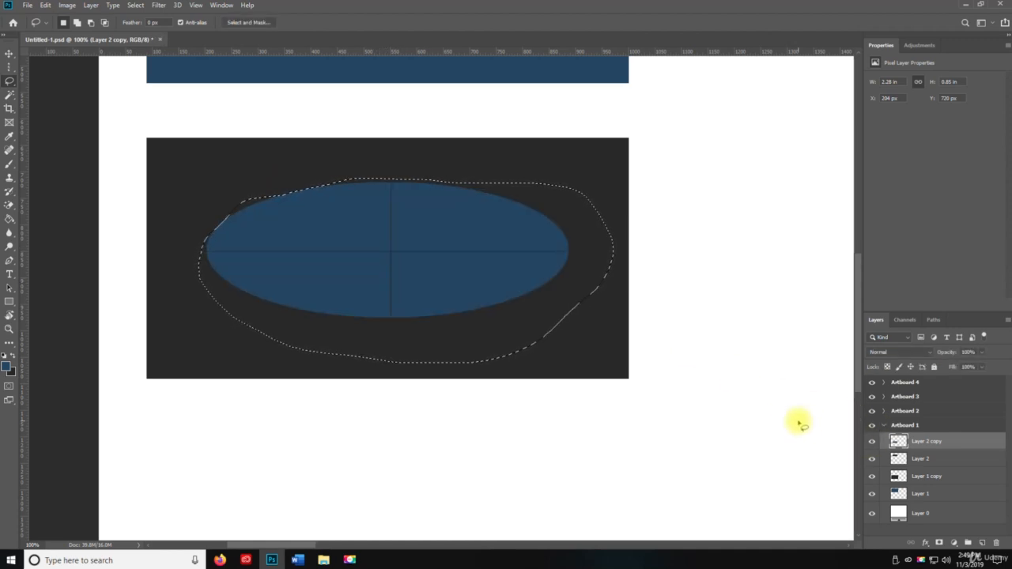
{"action": "key", "text": "Delete"}
{"action": "key", "text": "ctrl+z"}
Cut the selected blue ellipse from Layer 2 copy onto a new layer and position it inside the lower dark rectangle.
{"action": "key", "text": "ctrl+c"}
{"action": "key", "text": "ctrl+x"}
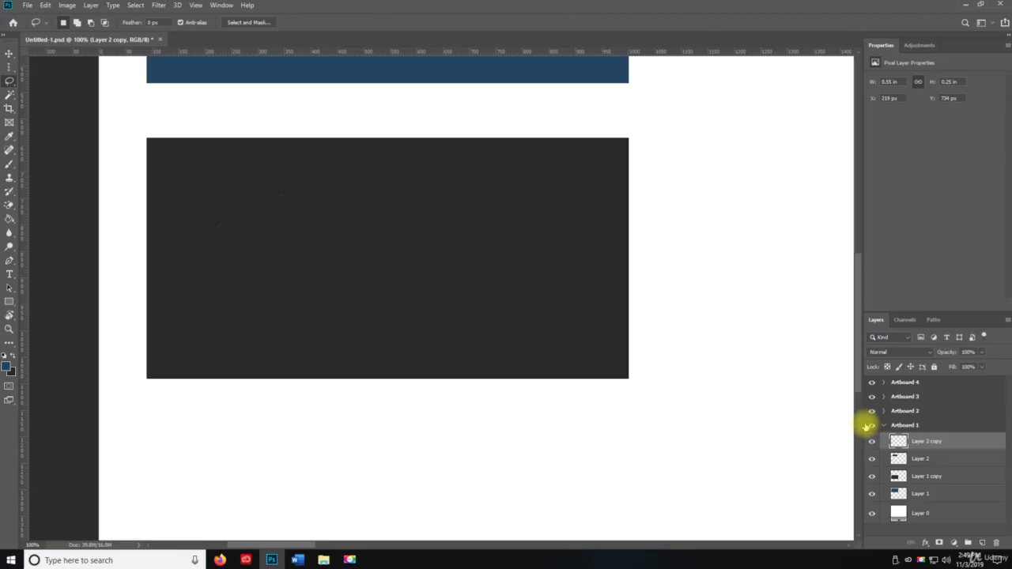
{"action": "key", "text": "ctrl+shift+n"}
{"action": "key", "text": "Return"}
{"action": "key", "text": "ctrl+v"}
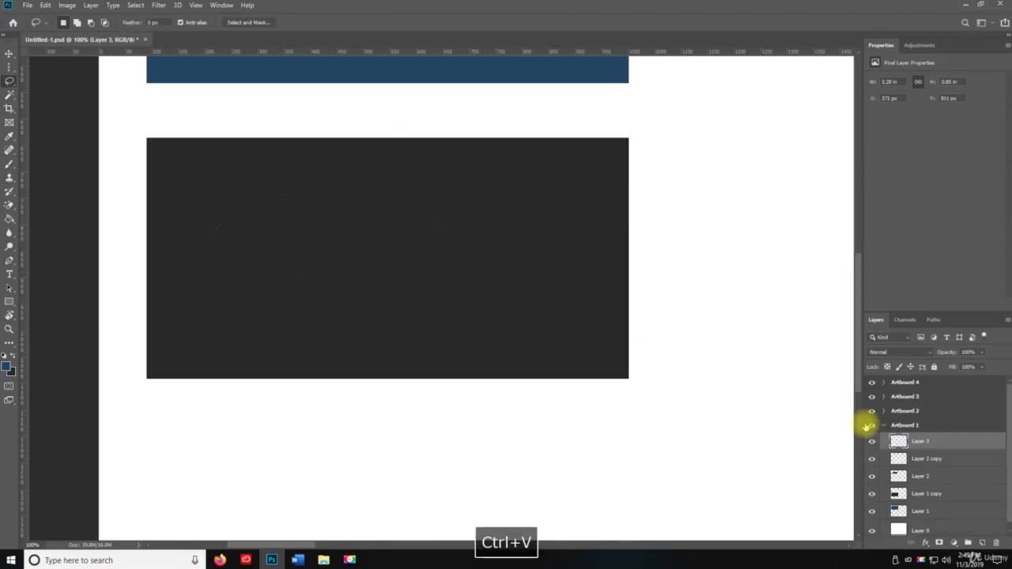
{"action": "key", "text": "v"}
{"action": "mouse_move", "coordinate": [561, 308]}
{"action": "left_mouse_down"}
{"action": "mouse_move", "coordinate": [475, 282]}
{"action": "mouse_move", "coordinate": [487, 263]}
{"action": "mouse_move", "coordinate": [468, 263]}
{"action": "left_mouse_up"}
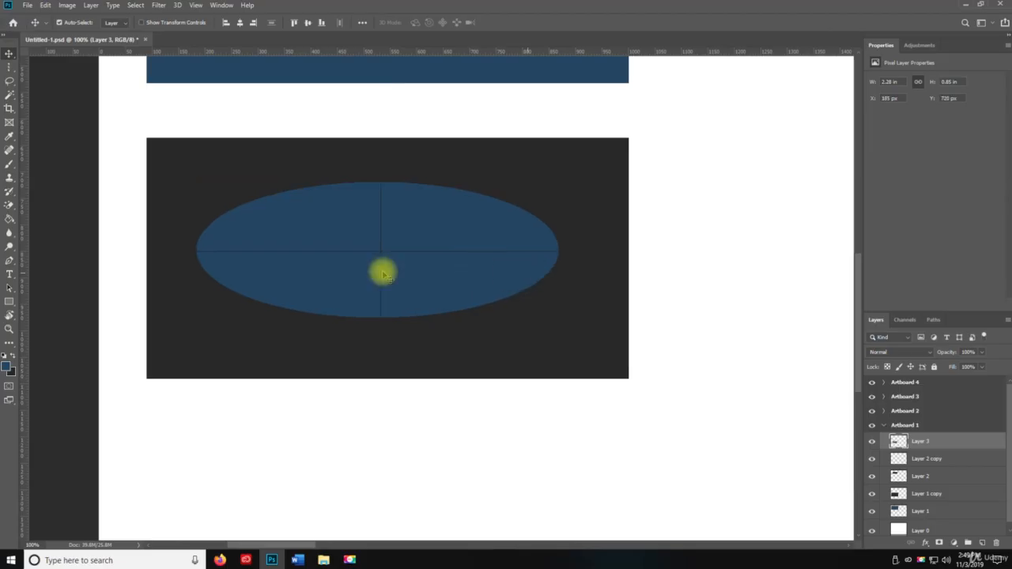
Draw a loose freehand Lasso selection around the moved blue ellipse and deselect it.
{"action": "left_click", "coordinate": [9, 80]}
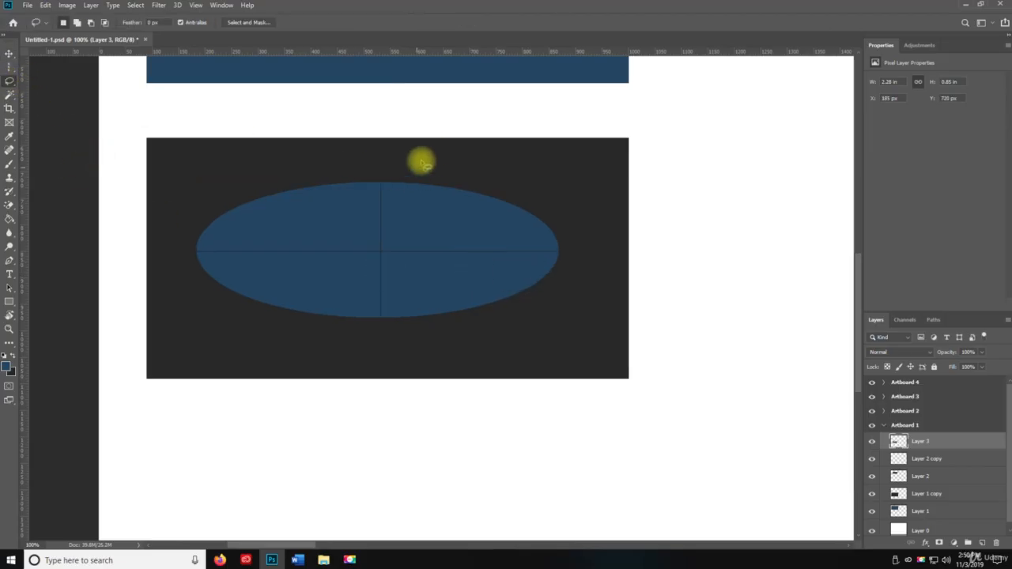
{"action": "mouse_move", "coordinate": [435, 146]}
{"action": "left_mouse_down"}
{"action": "mouse_move", "coordinate": [206, 163]}
{"action": "mouse_move", "coordinate": [165, 262]}
{"action": "mouse_move", "coordinate": [422, 384]}
{"action": "mouse_move", "coordinate": [599, 270]}
{"action": "mouse_move", "coordinate": [363, 127]}
{"action": "mouse_move", "coordinate": [336, 130]}
{"action": "left_mouse_up"}
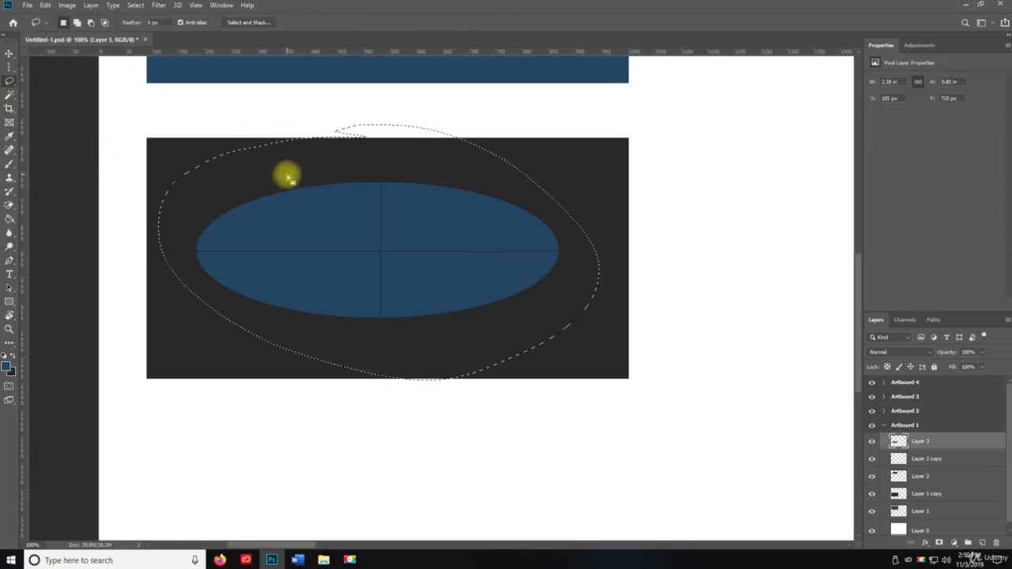
{"action": "key", "text": "ctrl+d"}
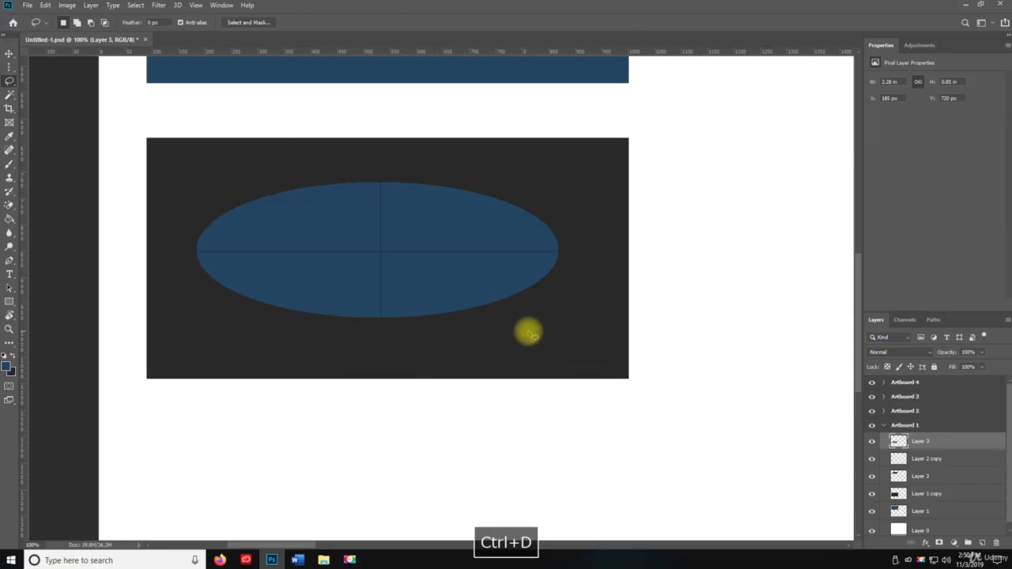
Draw a large freehand Lasso selection around both rectangles on Artboard 1 and deselect it.
{"action": "key", "text": "z"}
{"action": "left_click_drag", "start_coordinate": [529, 328], "coordinate": [511, 327]}
{"action": "key", "text": "space"}
{"action": "mouse_move", "coordinate": [422, 270]}
{"action": "left_mouse_down"}
{"action": "mouse_move", "coordinate": [359, 309]}
{"action": "mouse_move", "coordinate": [350, 384]}
{"action": "left_mouse_up"}
{"action": "key", "text": "l"}
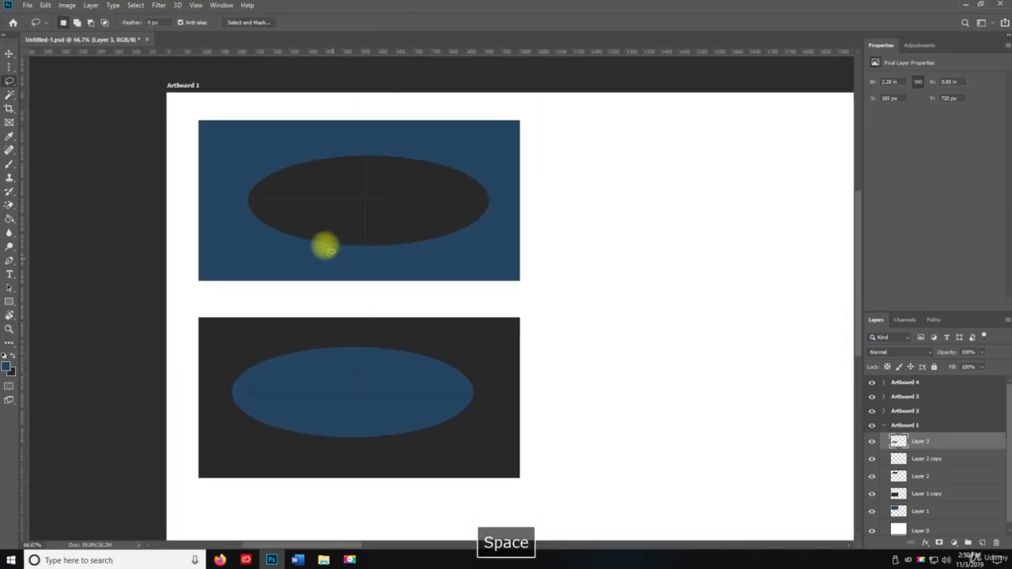
{"action": "mouse_move", "coordinate": [319, 103]}
{"action": "left_mouse_down"}
{"action": "mouse_move", "coordinate": [136, 124]}
{"action": "mouse_move", "coordinate": [135, 430]}
{"action": "mouse_move", "coordinate": [605, 501]}
{"action": "mouse_move", "coordinate": [522, 100]}
{"action": "mouse_move", "coordinate": [331, 95]}
{"action": "left_mouse_up"}
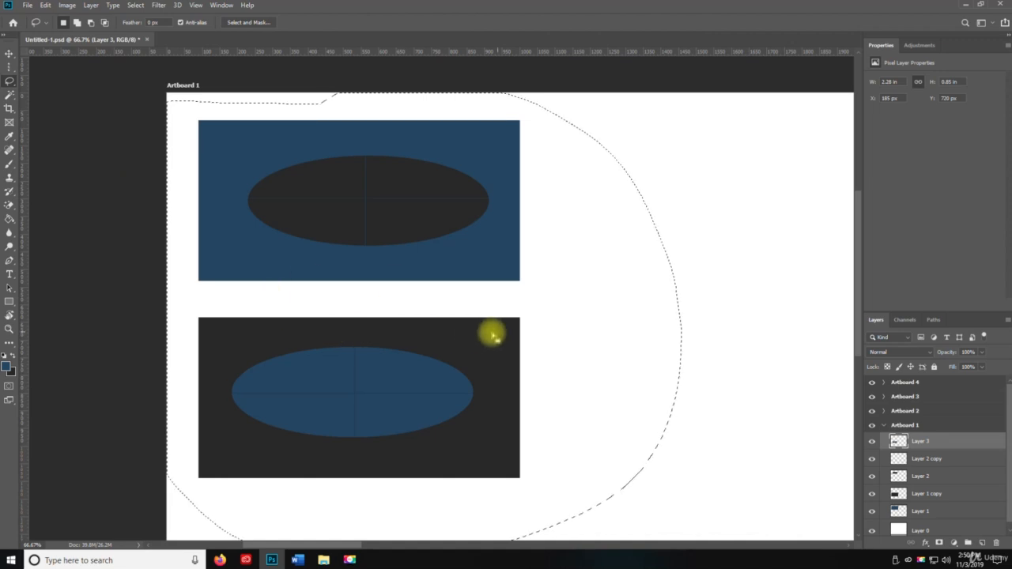
{"action": "key", "text": "ctrl+d"}
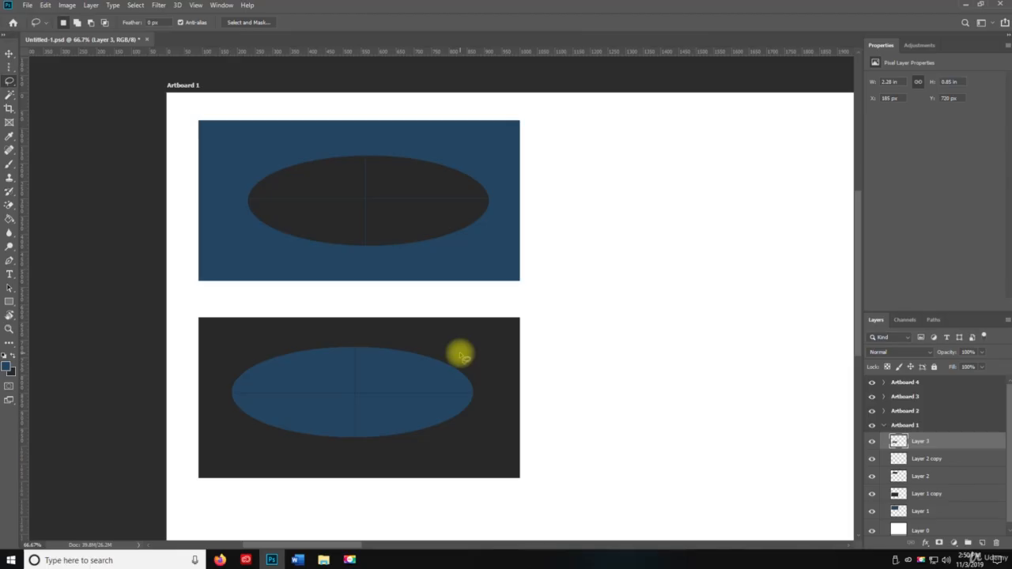
Draw a four-cornered Polygonal Lasso selection covering the right part of both ellipses and the white area beside them.
{"action": "right_click", "coordinate": [9, 81]}
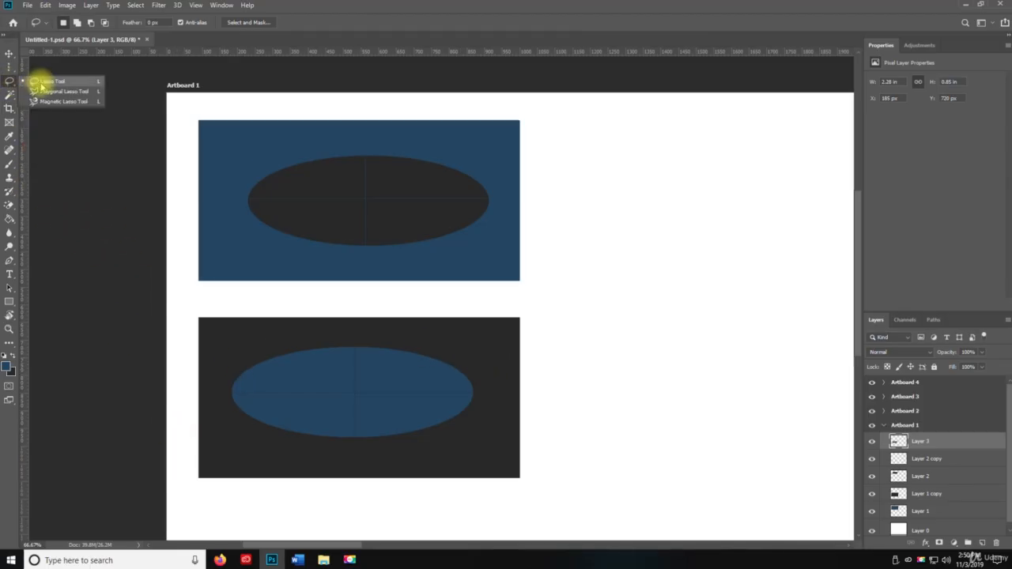
{"action": "left_click", "coordinate": [47, 91]}
{"action": "left_click", "coordinate": [258, 121]}
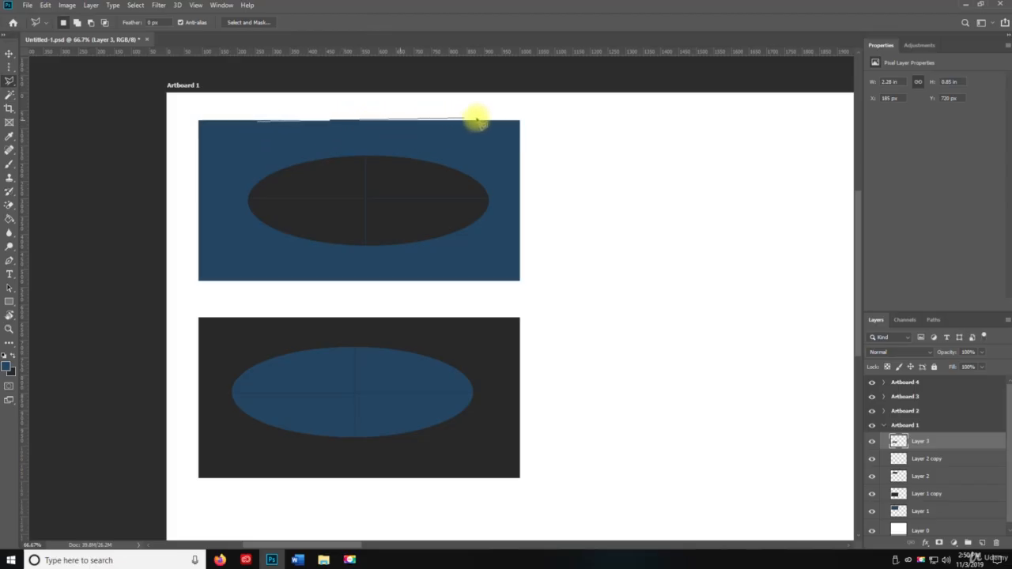
{"action": "left_click", "coordinate": [716, 123]}
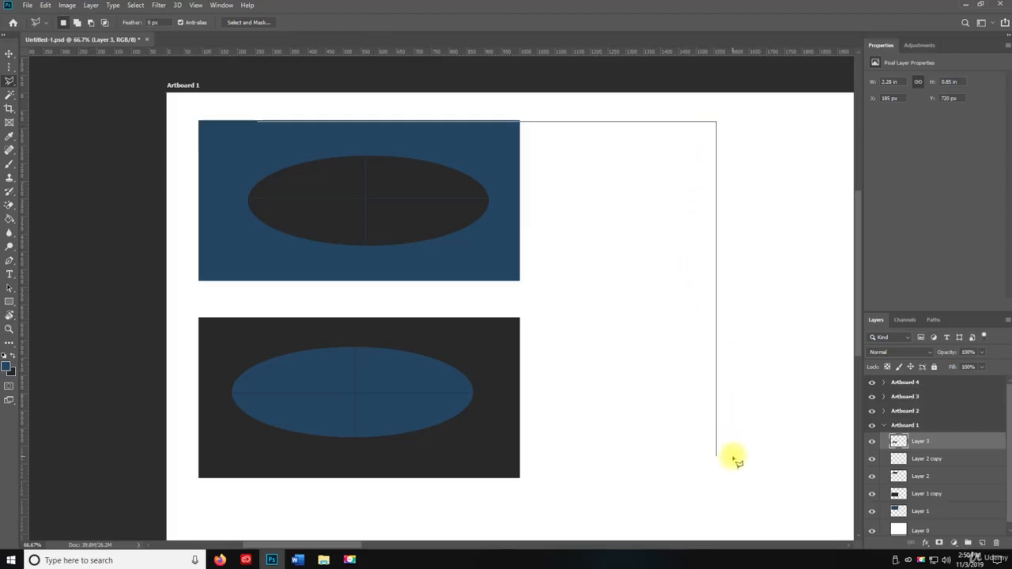
{"action": "left_click", "coordinate": [318, 456]}
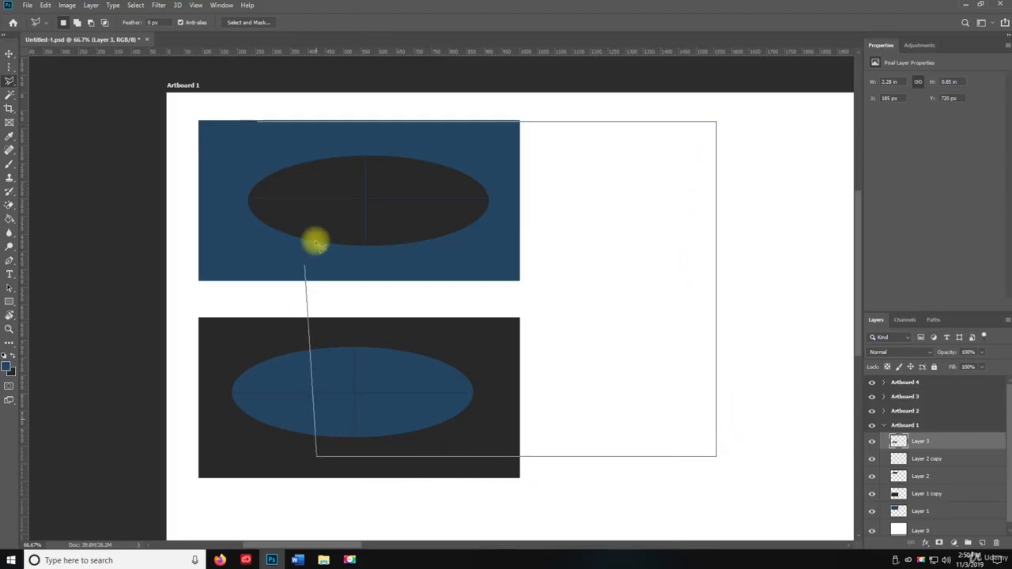
{"action": "left_click", "coordinate": [261, 124]}
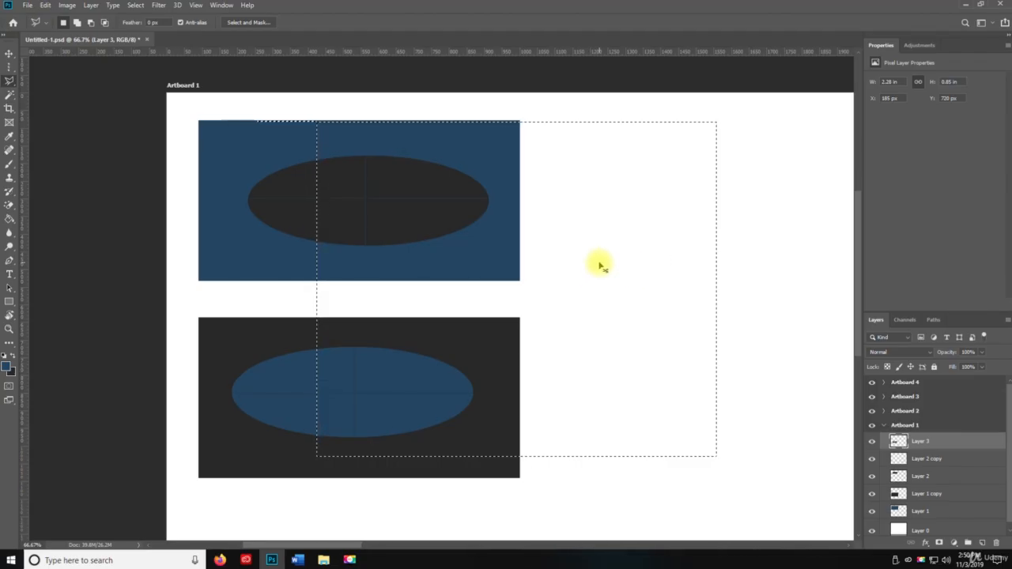
Cut the selected part of the blue ellipse onto its own layer and move it back to rejoin the remaining left part.
{"action": "key", "text": "ctrl+c"}
{"action": "key", "text": "ctrl+x"}
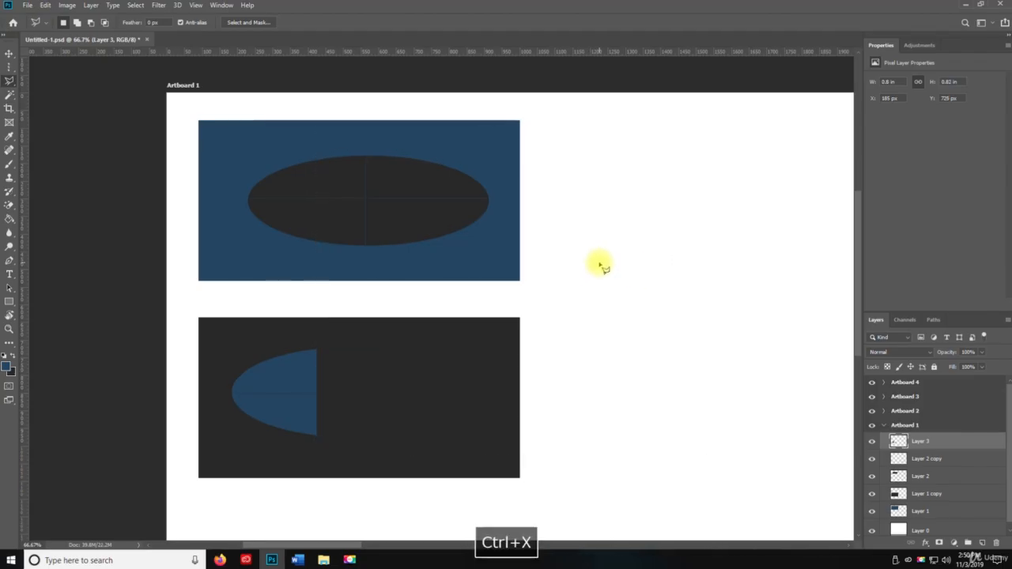
{"action": "left_click", "coordinate": [872, 441]}
{"action": "left_click", "coordinate": [872, 440]}
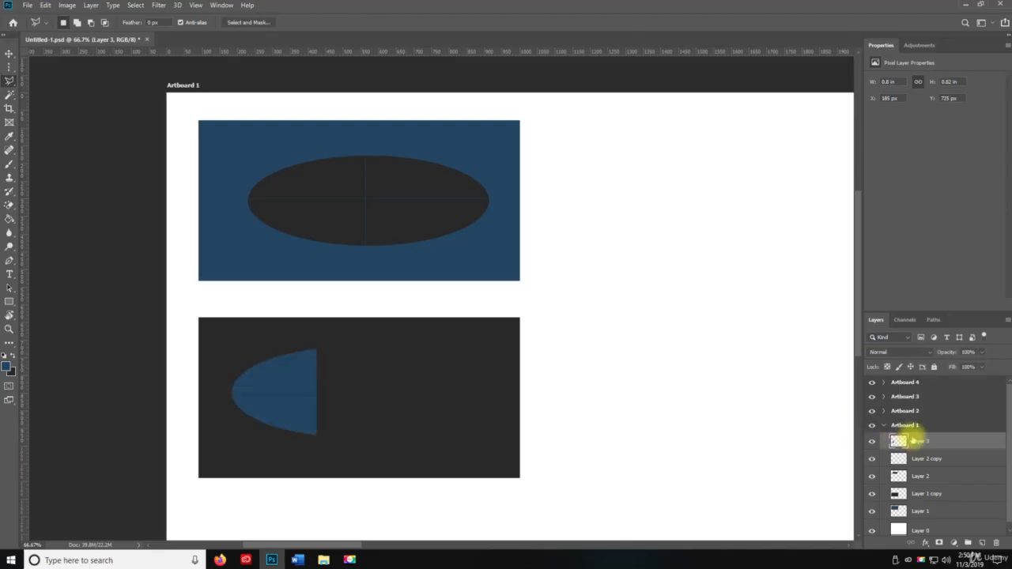
{"action": "key", "text": "ctrl+v"}
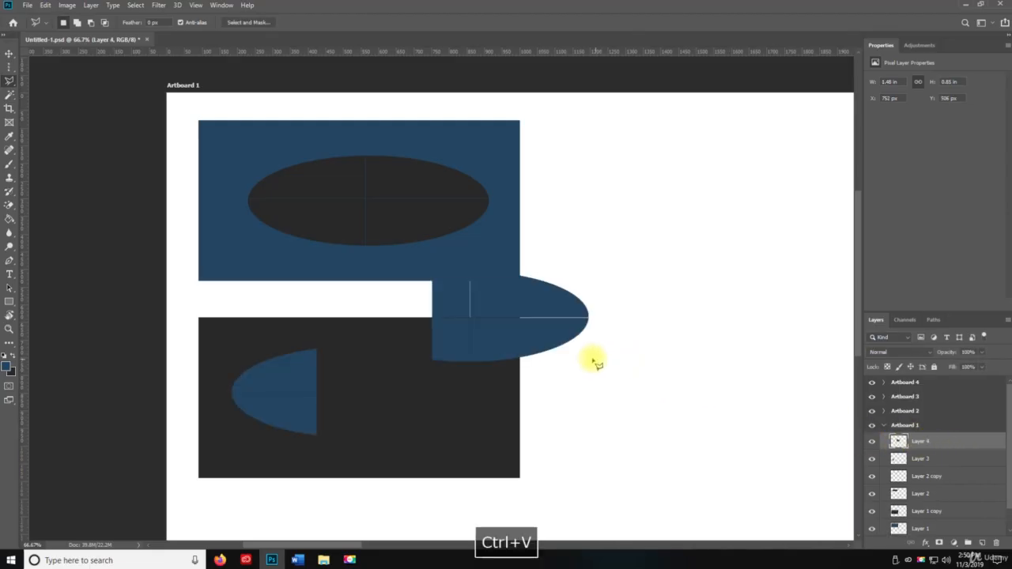
{"action": "key", "text": "v"}
{"action": "left_click_drag", "start_coordinate": [529, 318], "coordinate": [399, 383]}
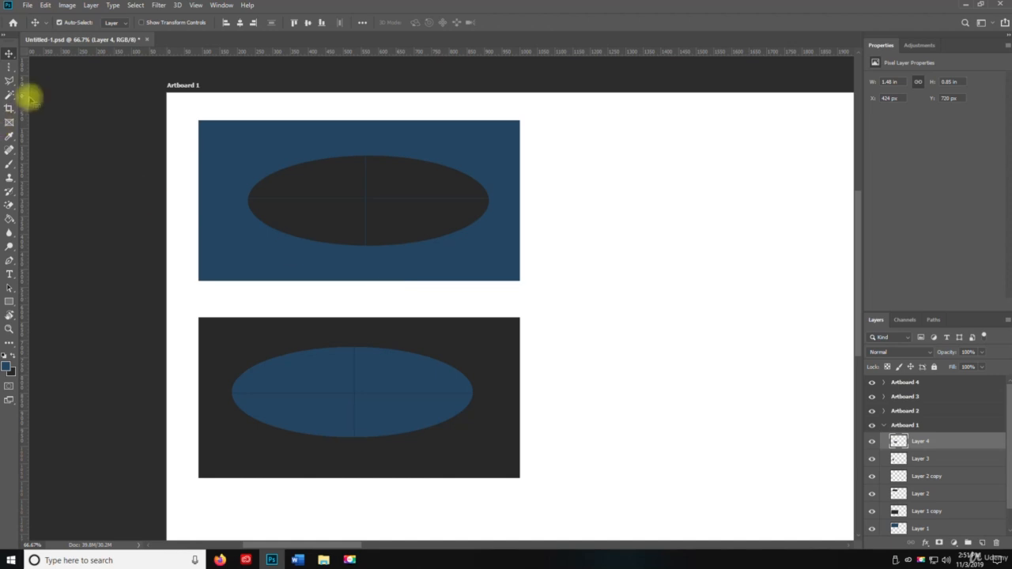
Draw a Polygonal Lasso selection along the upper blue rectangle's edges and out across the white area, and deselect it.
{"action": "left_click", "coordinate": [9, 79]}
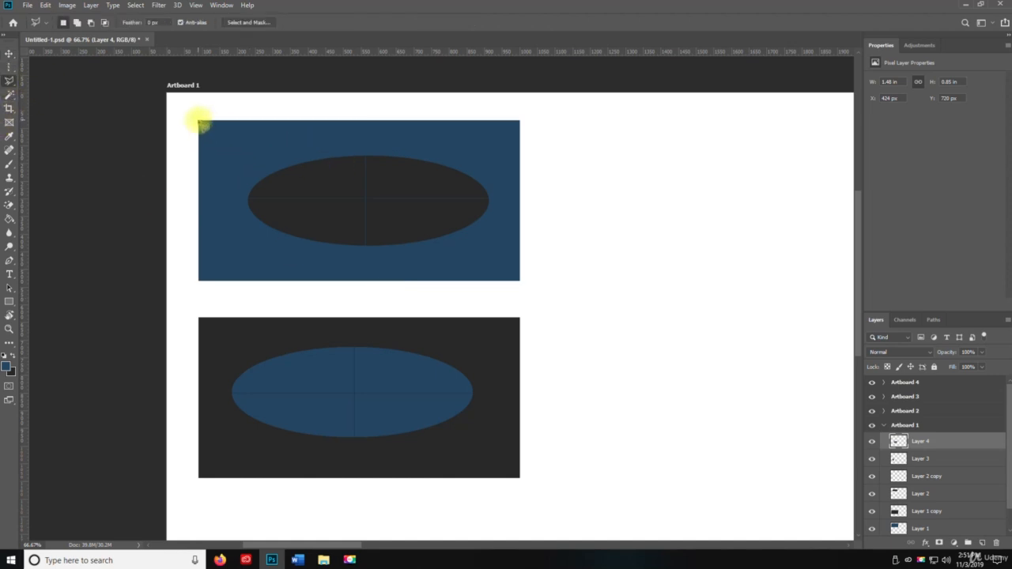
{"action": "mouse_move", "coordinate": [205, 126]}
{"action": "left_mouse_down"}
{"action": "mouse_move", "coordinate": [404, 135]}
{"action": "mouse_move", "coordinate": [522, 123]}
{"action": "mouse_move", "coordinate": [521, 285]}
{"action": "mouse_move", "coordinate": [211, 269]}
{"action": "mouse_move", "coordinate": [211, 284]}
{"action": "mouse_move", "coordinate": [201, 286]}
{"action": "mouse_move", "coordinate": [242, 352]}
{"action": "mouse_move", "coordinate": [438, 483]}
{"action": "mouse_move", "coordinate": [654, 483]}
{"action": "mouse_move", "coordinate": [862, 423]}
{"action": "mouse_move", "coordinate": [743, 422]}
{"action": "mouse_move", "coordinate": [752, 416]}
{"action": "mouse_move", "coordinate": [705, 169]}
{"action": "mouse_move", "coordinate": [375, 99]}
{"action": "mouse_move", "coordinate": [150, 144]}
{"action": "mouse_move", "coordinate": [133, 124]}
{"action": "left_mouse_up"}
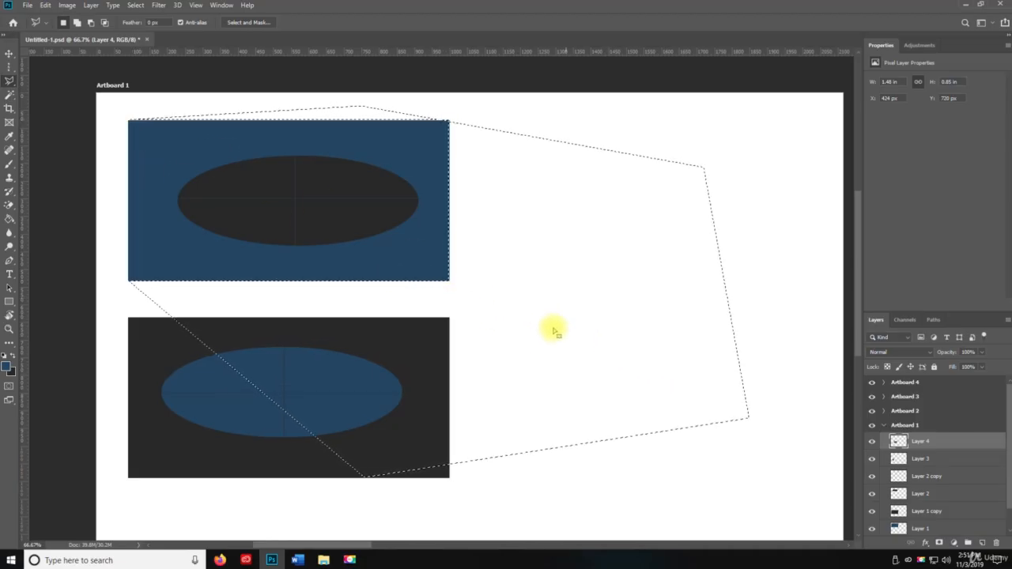
{"action": "key", "text": "ctrl+d"}
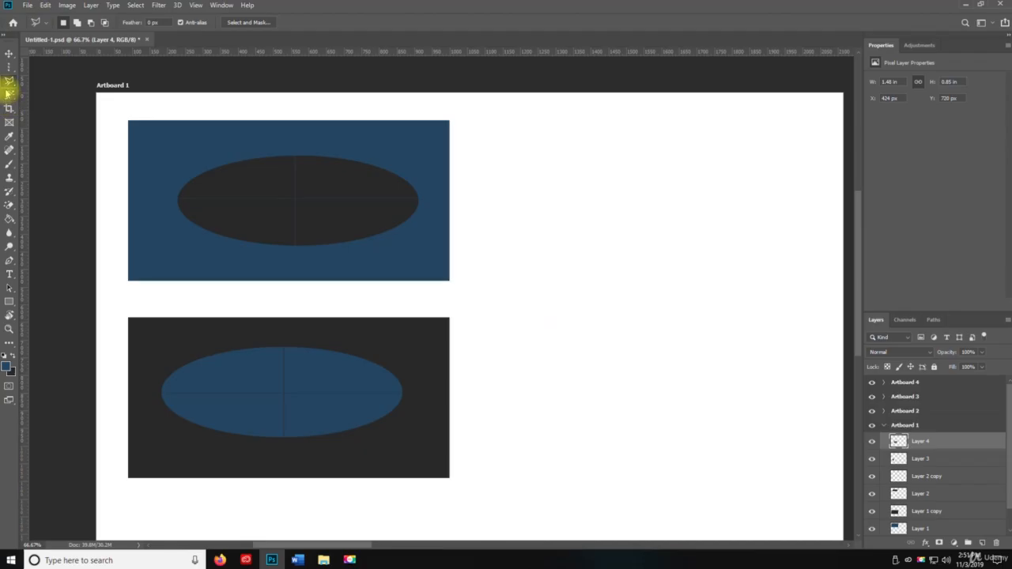
Draw a many-sided Polygonal Lasso selection crossing both rectangles and the white area beside them, and deselect it.
{"action": "left_click", "coordinate": [478, 186]}
{"action": "key", "text": "ctrl+d"}
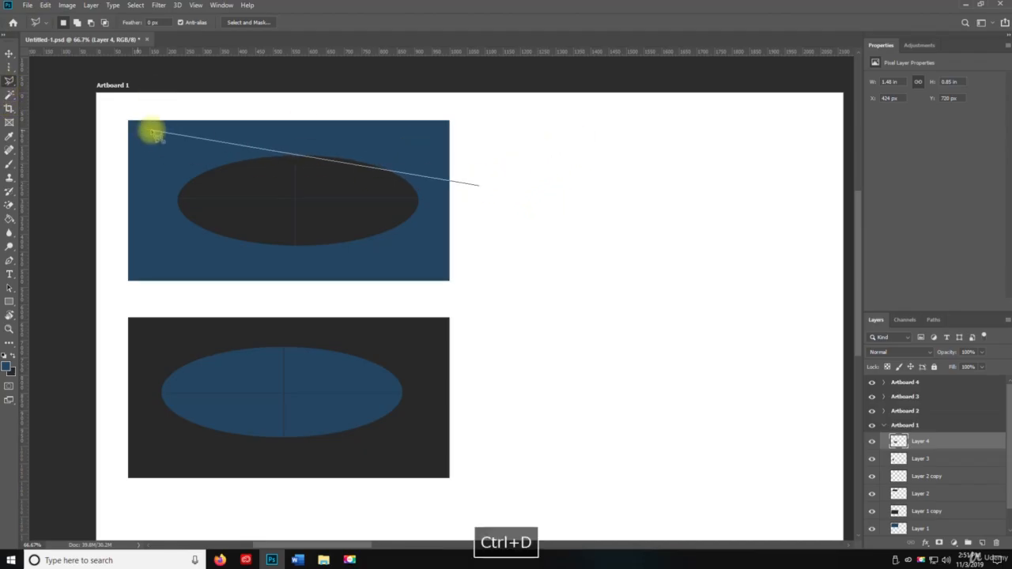
{"action": "left_click", "coordinate": [315, 279]}
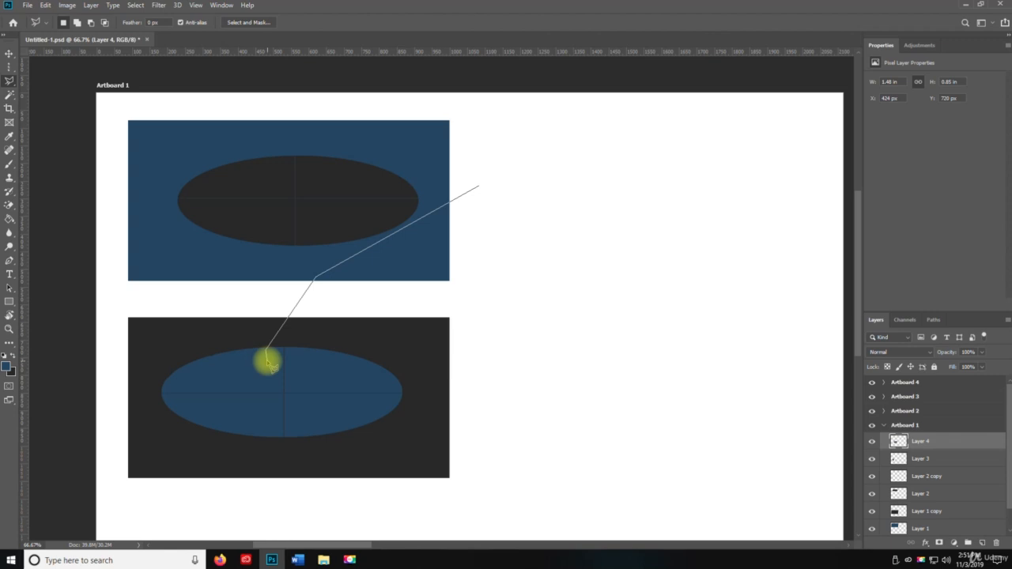
{"action": "left_click", "coordinate": [272, 443]}
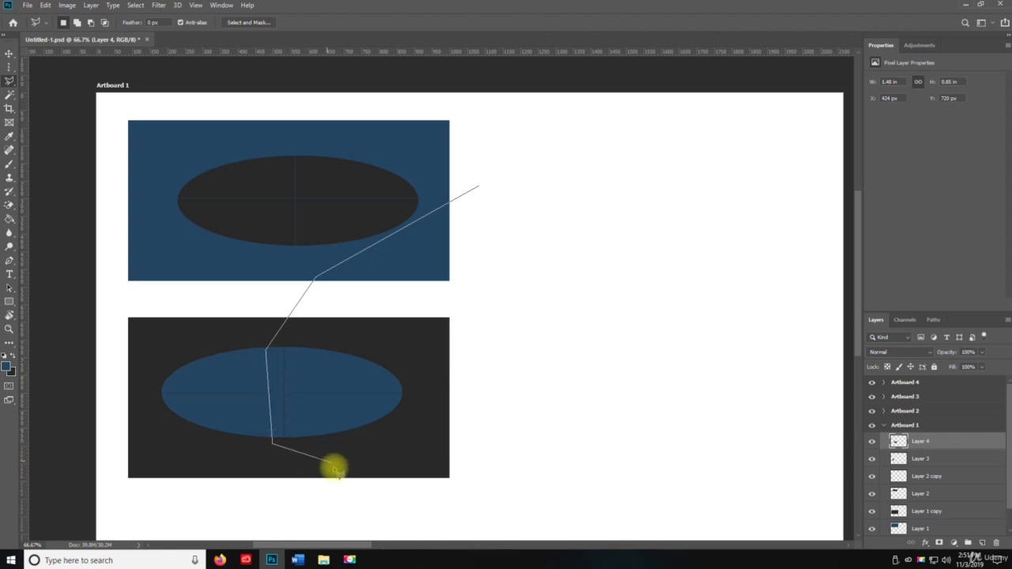
{"action": "left_click", "coordinate": [393, 497]}
{"action": "left_click", "coordinate": [543, 497]}
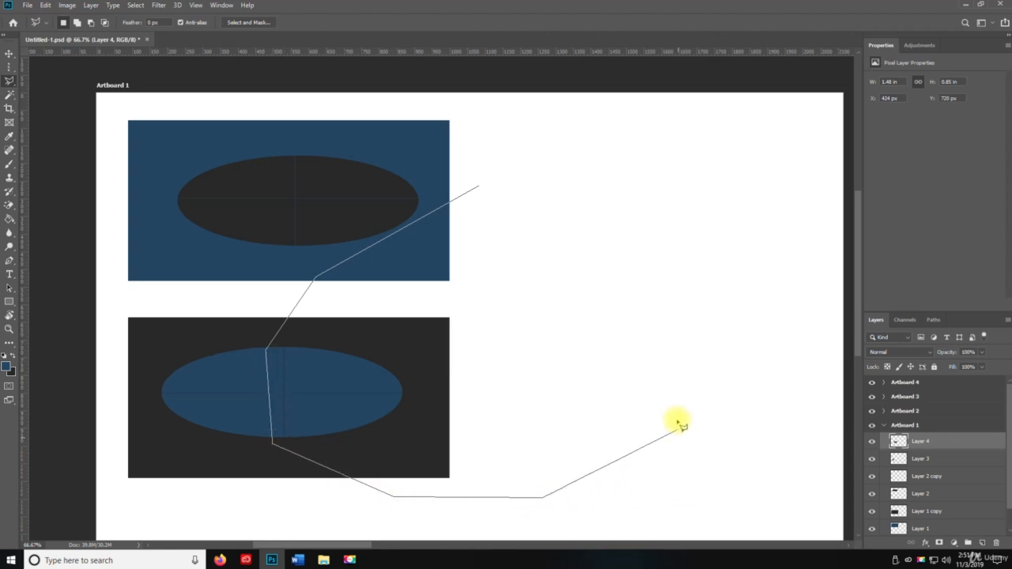
{"action": "left_click", "coordinate": [662, 399]}
{"action": "left_click", "coordinate": [677, 290]}
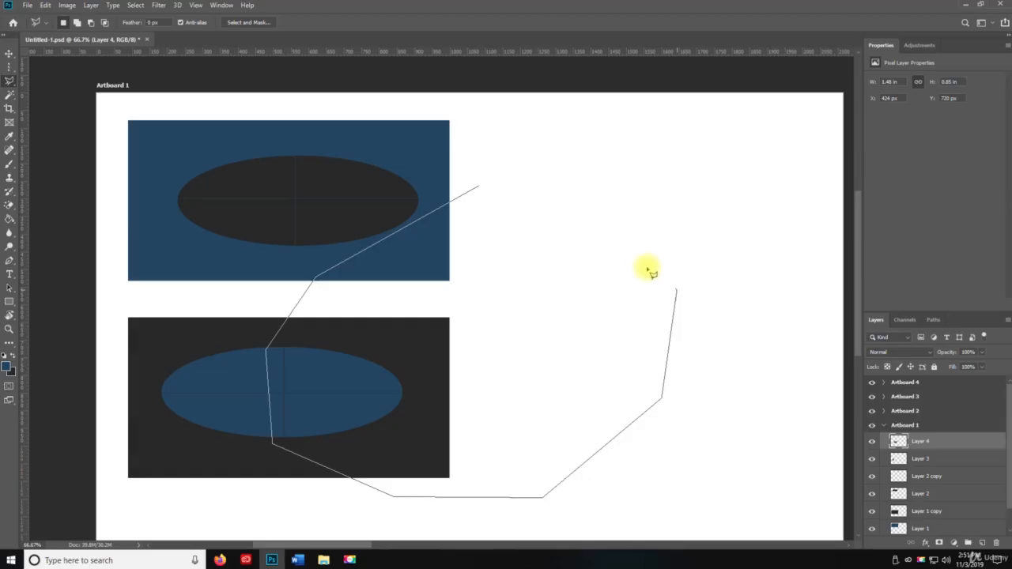
{"action": "left_click", "coordinate": [480, 190]}
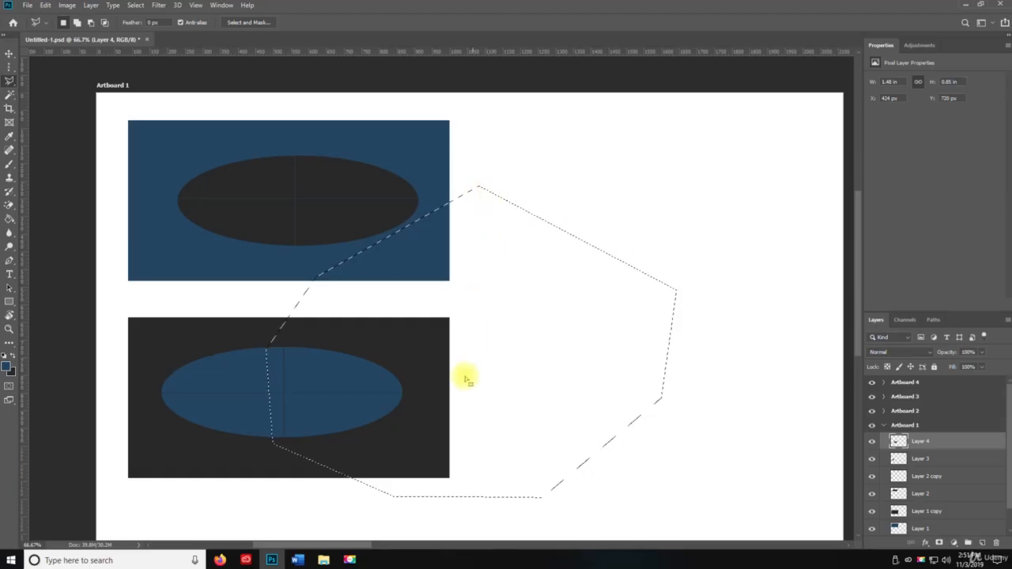
{"action": "key", "text": "ctrl+d"}
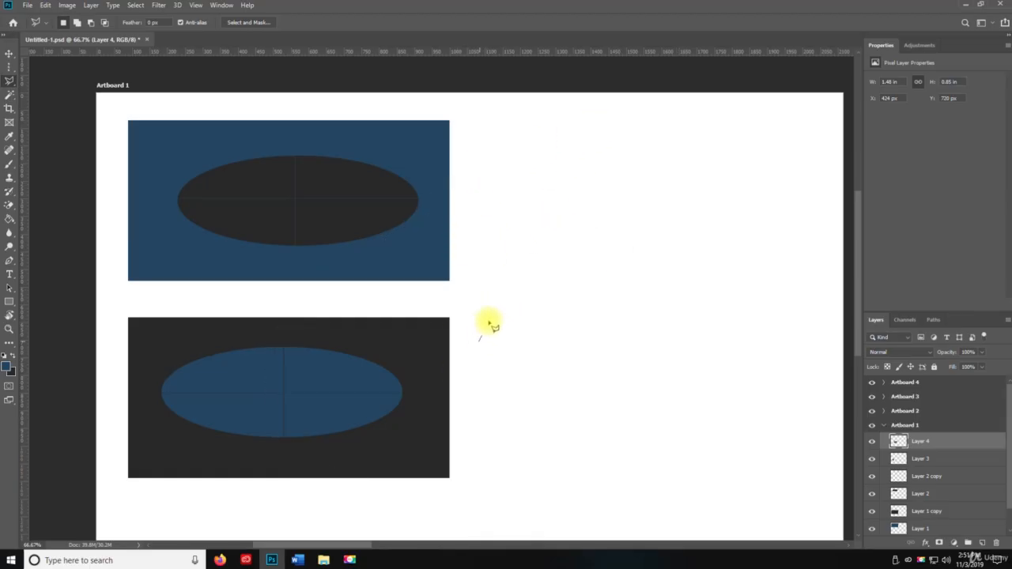
Draw a triangular Polygonal Lasso selection in the white area beside the two rectangles, and deselect it.
{"action": "left_click", "coordinate": [598, 145]}
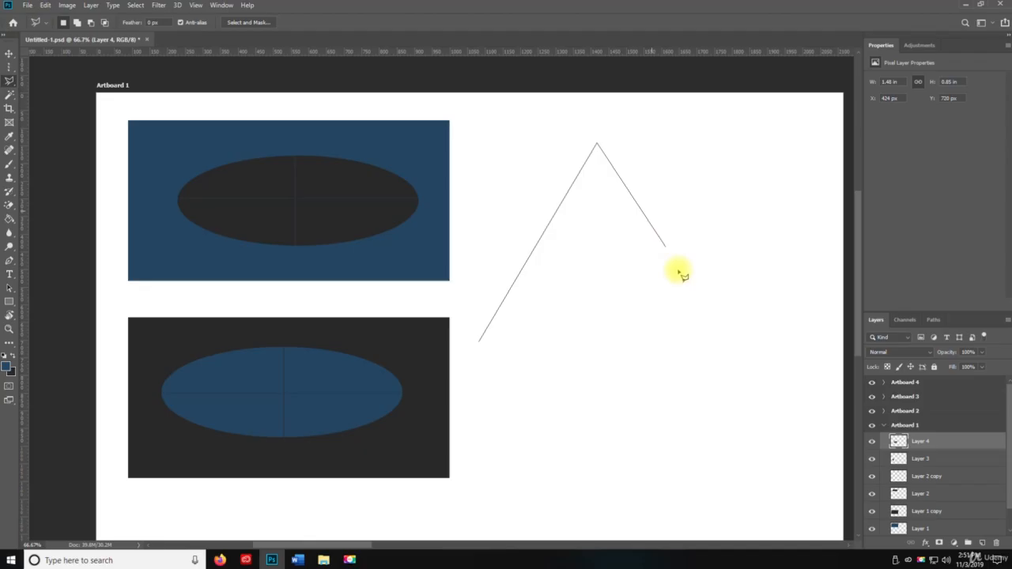
{"action": "left_click", "coordinate": [726, 357]}
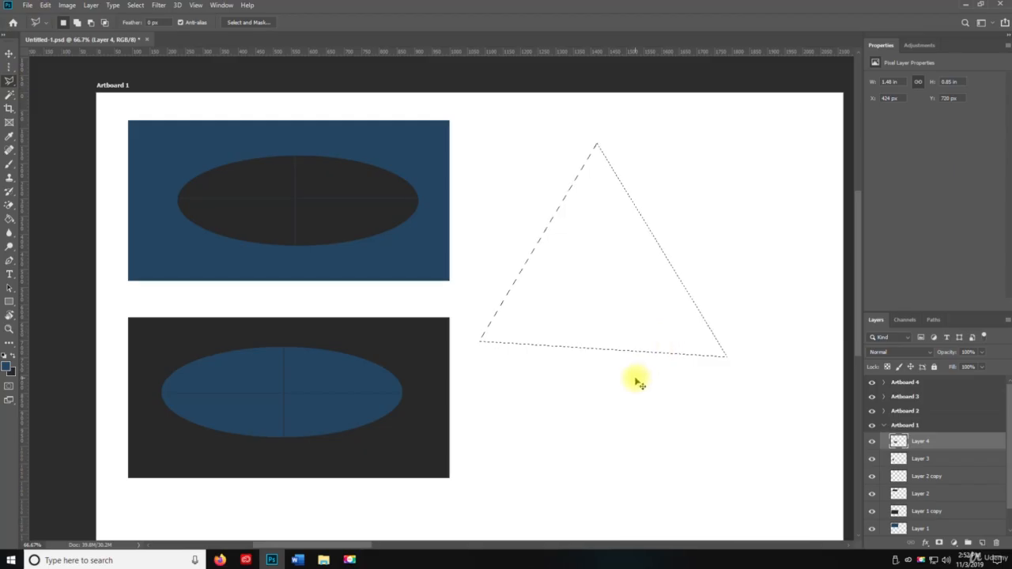
{"action": "key", "text": "ctrl+d"}
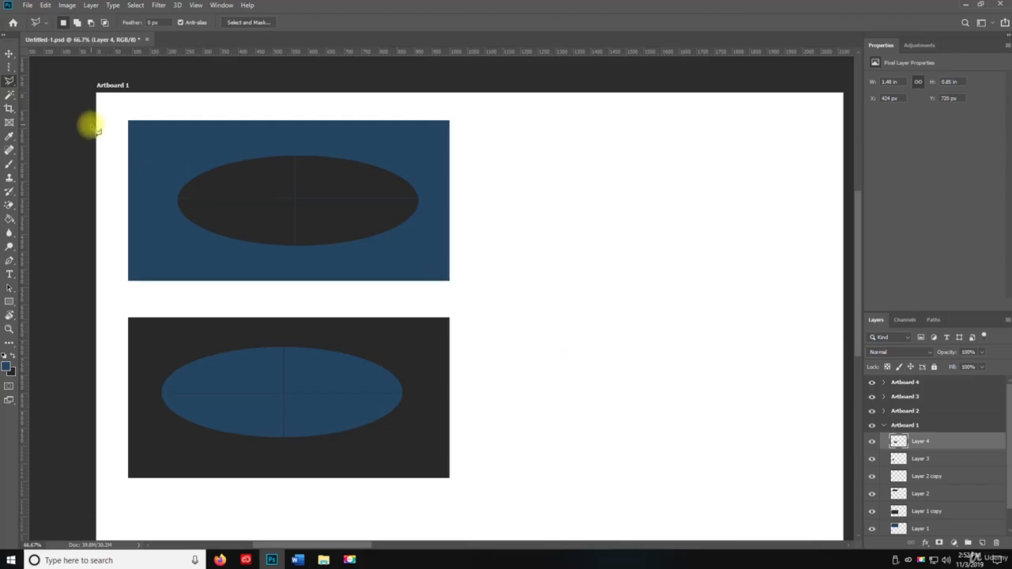
Switch to the Magnetic Lasso tool, trace a selection around the upper blue rectangle's edges, and deselect it.
{"action": "right_click", "coordinate": [9, 81]}
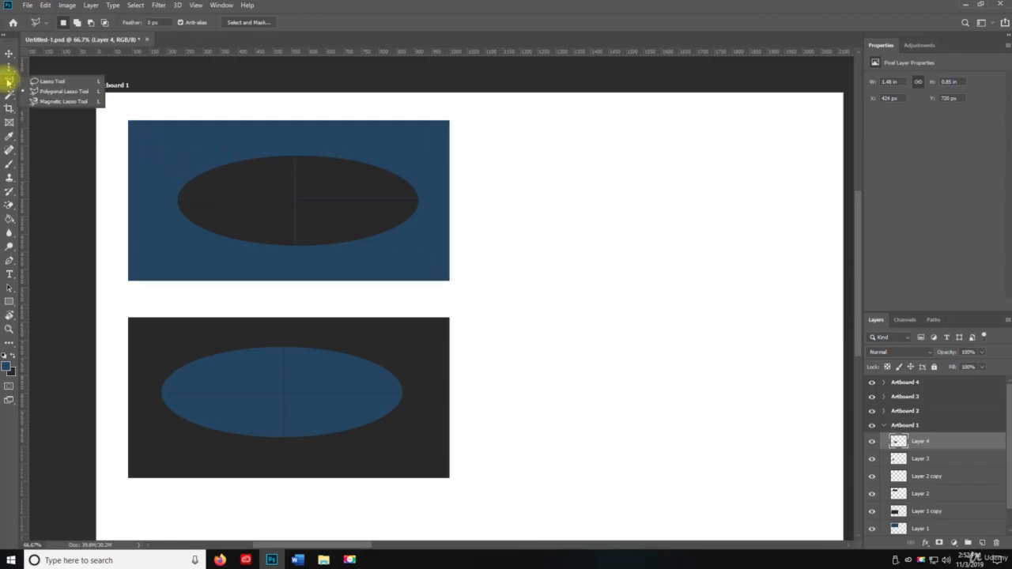
{"action": "left_click", "coordinate": [55, 104]}
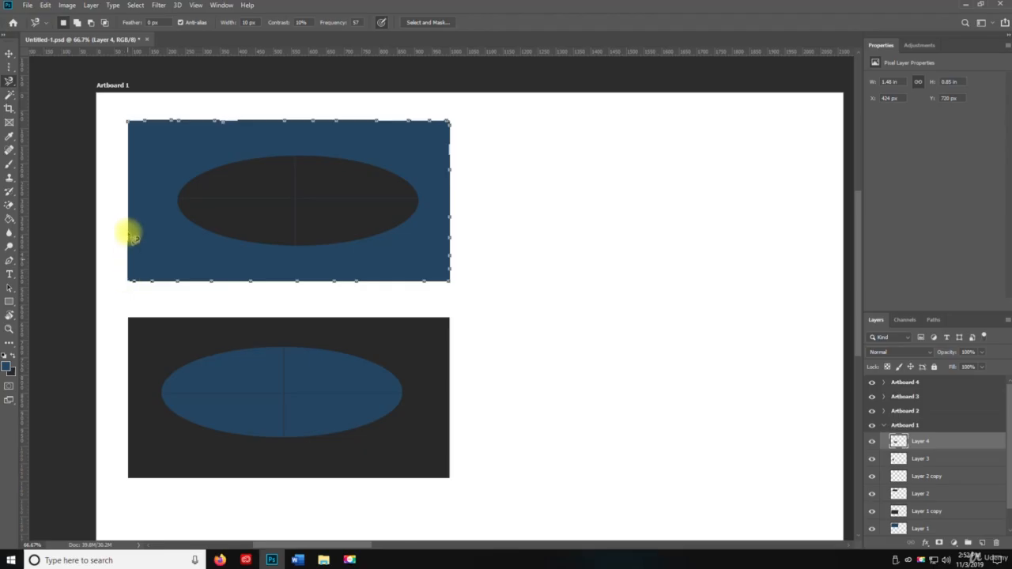
{"action": "left_click", "coordinate": [133, 124]}
{"action": "key", "text": "ctrl+d"}
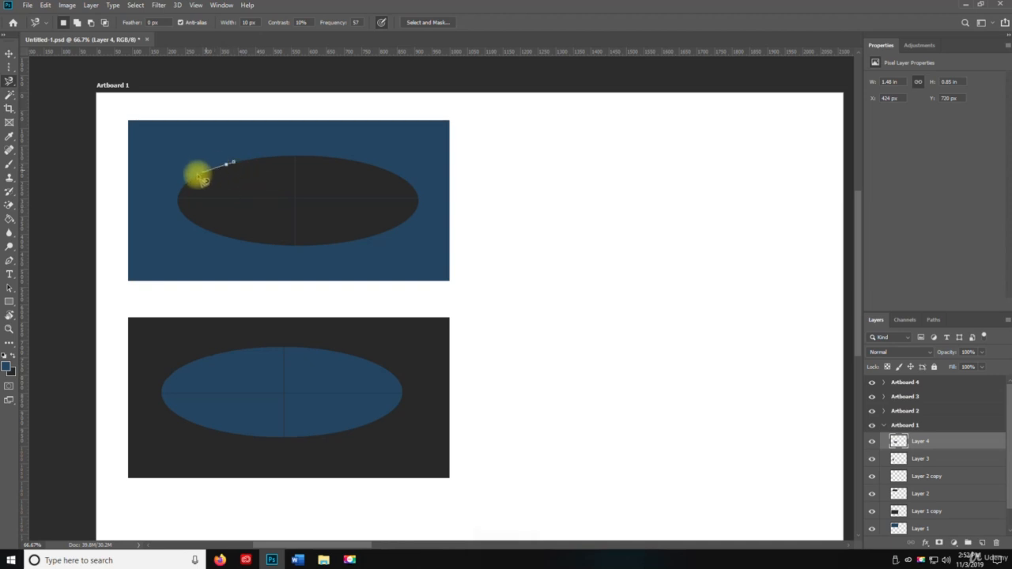
Trace a Magnetic Lasso selection around the dark ellipse, straying into the blue area above its upper right edge, and deselect it.
{"action": "mouse_move", "coordinate": [204, 179]}
{"action": "left_mouse_down"}
{"action": "mouse_move", "coordinate": [178, 210]}
{"action": "mouse_move", "coordinate": [222, 235]}
{"action": "mouse_move", "coordinate": [340, 243]}
{"action": "mouse_move", "coordinate": [414, 222]}
{"action": "left_mouse_up"}
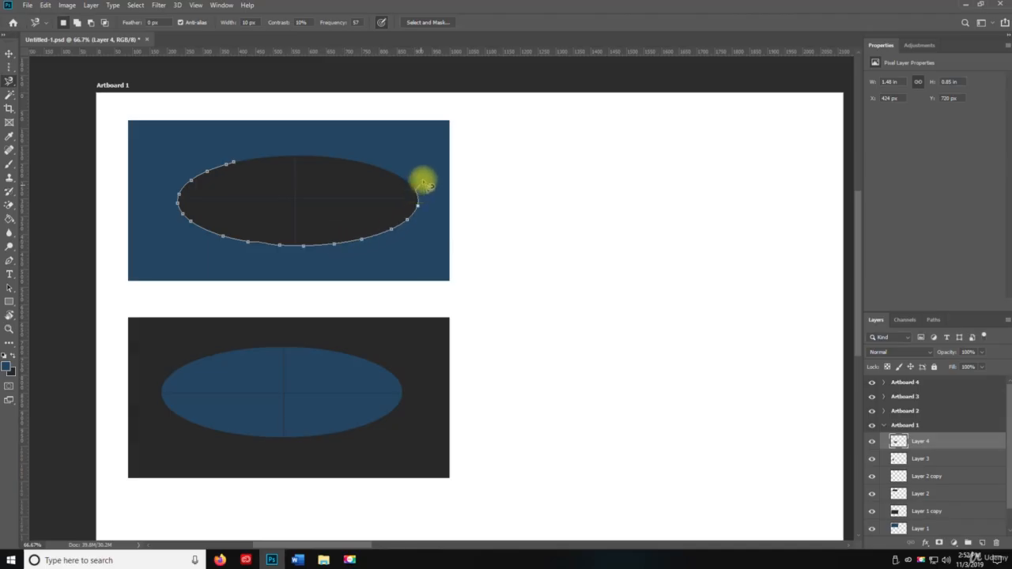
{"action": "mouse_move", "coordinate": [424, 185]}
{"action": "left_mouse_down"}
{"action": "mouse_move", "coordinate": [420, 163]}
{"action": "mouse_move", "coordinate": [375, 135]}
{"action": "mouse_move", "coordinate": [302, 131]}
{"action": "mouse_move", "coordinate": [267, 157]}
{"action": "left_mouse_up"}
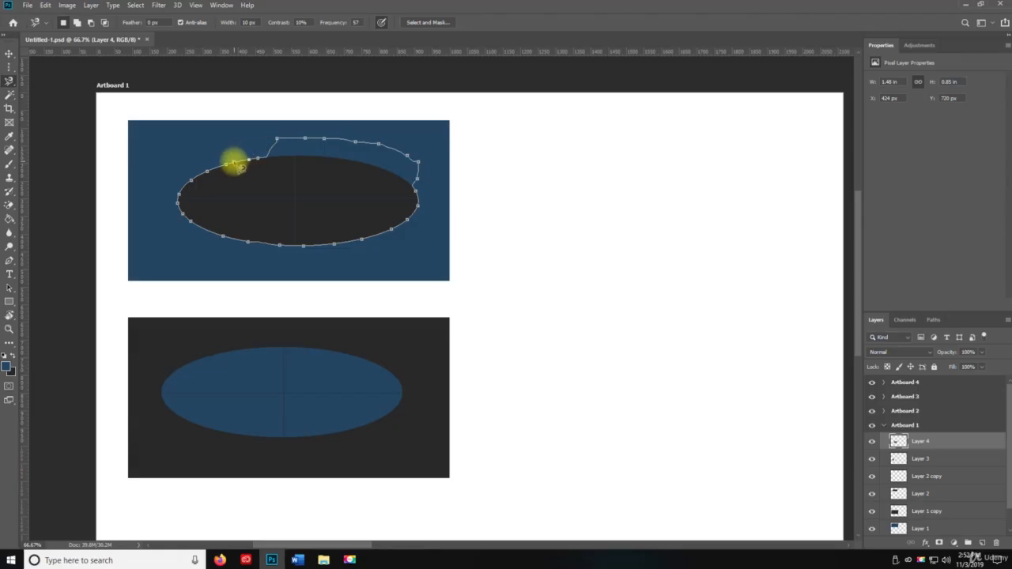
{"action": "left_click", "coordinate": [235, 163]}
{"action": "key", "text": "ctrl+d"}
Trace the dark ellipse with the Magnetic Lasso, cutting inside its lower right edge from the vertical seam line, and deselect it.
{"action": "key", "text": "z"}
{"action": "left_click", "coordinate": [301, 198]}
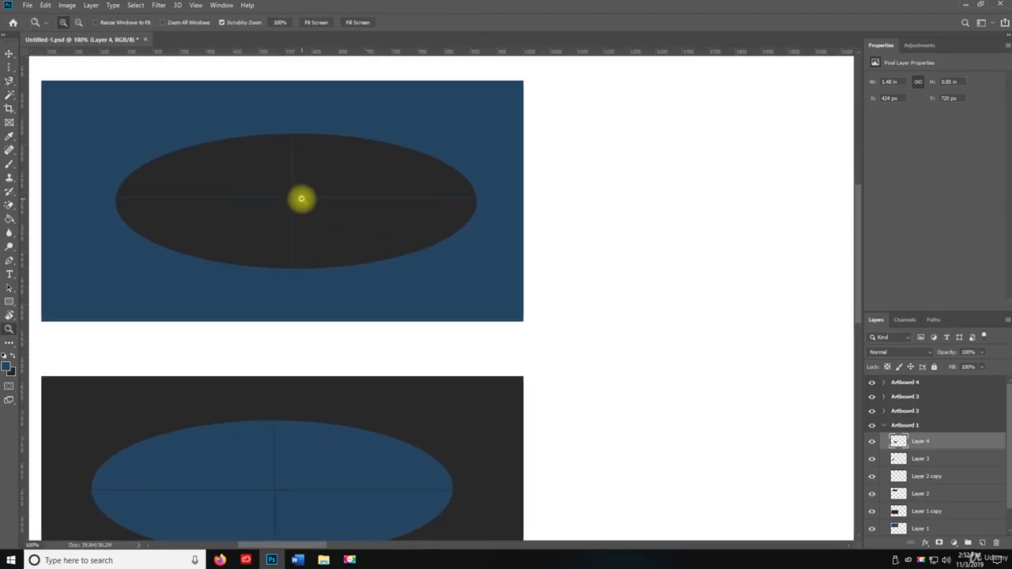
{"action": "left_click", "coordinate": [300, 198]}
{"action": "left_click", "coordinate": [295, 201], "text": "alt"}
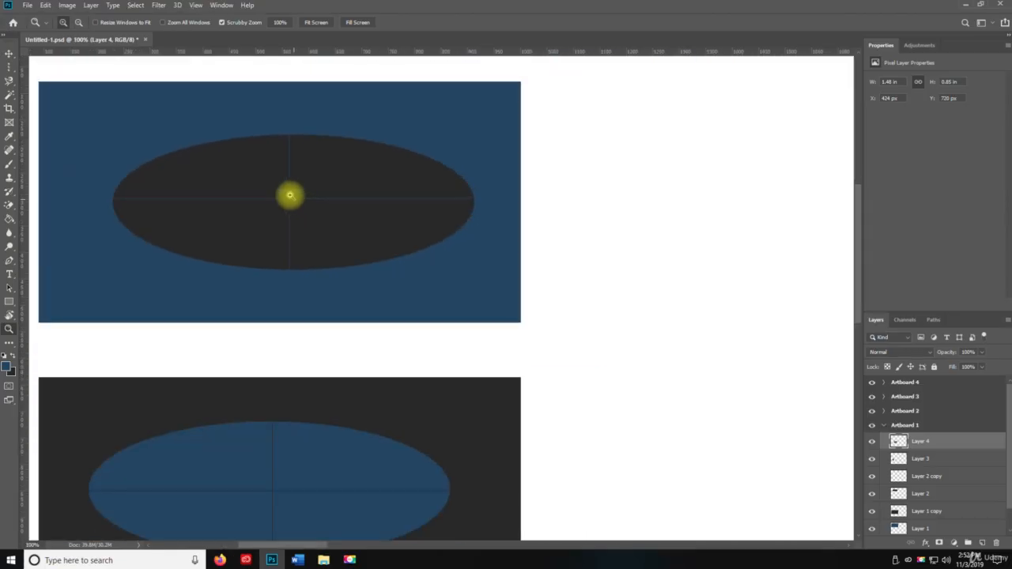
{"action": "left_click", "coordinate": [9, 83]}
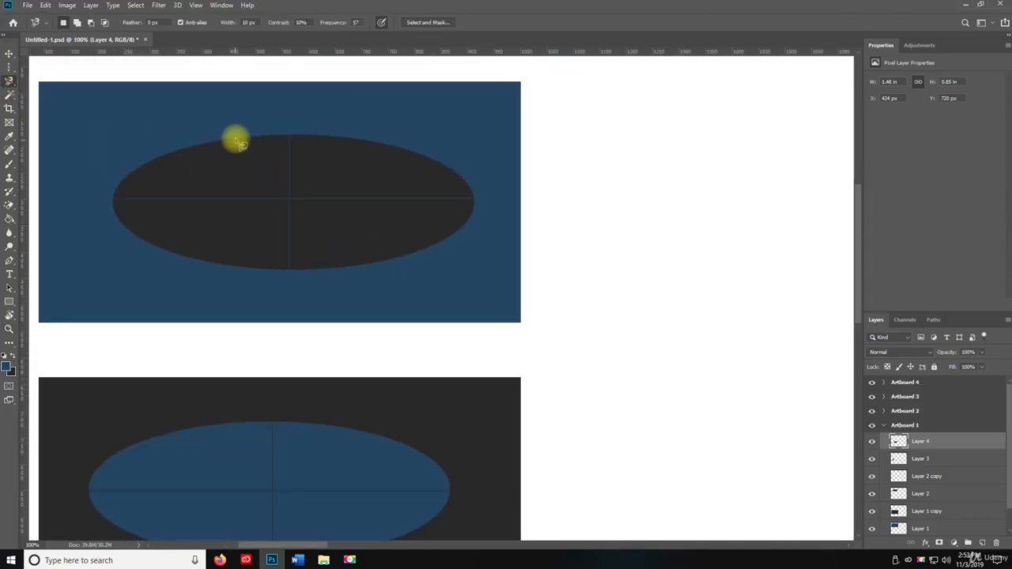
{"action": "left_click", "coordinate": [265, 139]}
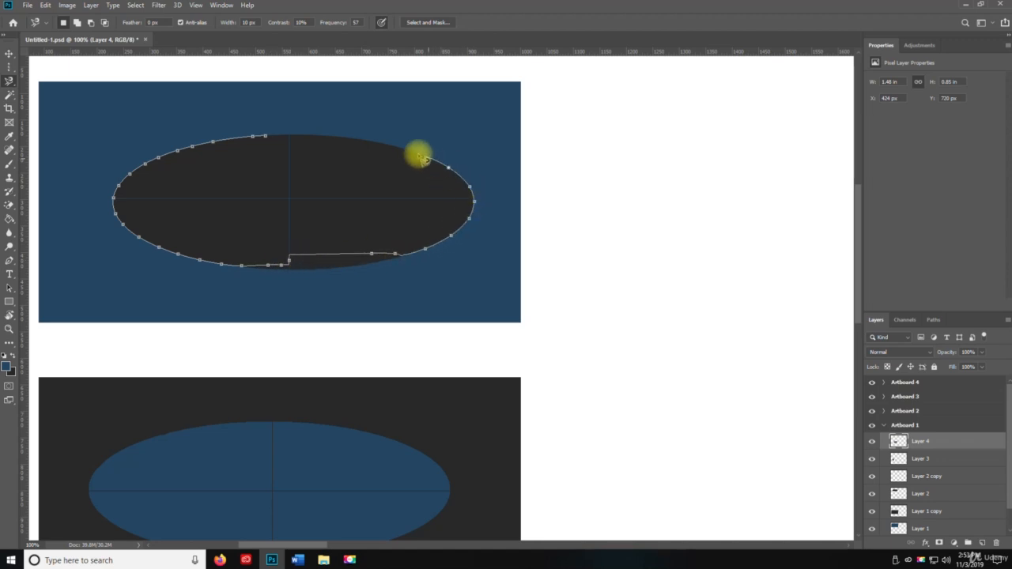
{"action": "left_click", "coordinate": [267, 138]}
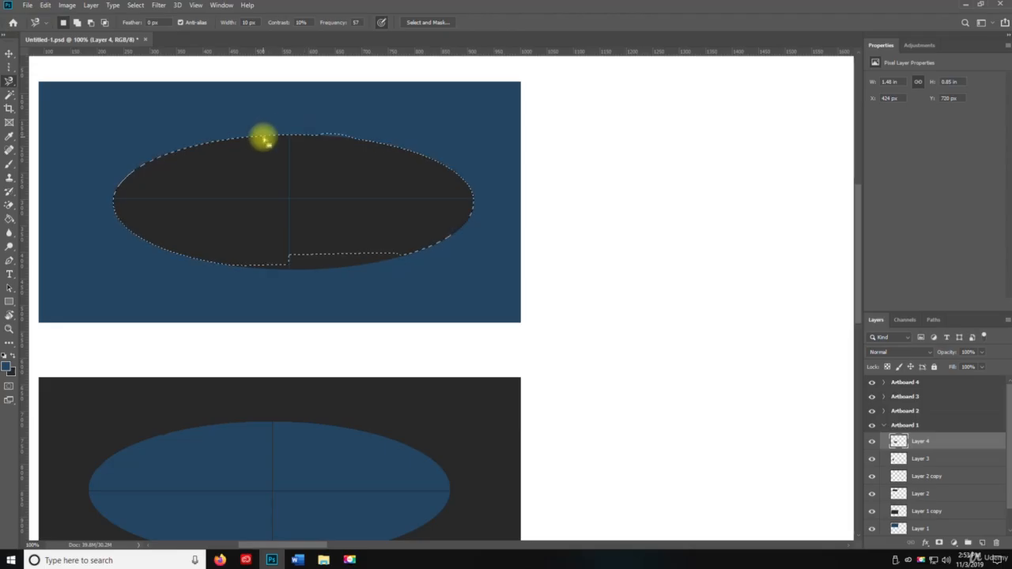
{"action": "key", "text": "ctrl+d"}
Trace a closely fitting Magnetic Lasso selection around the dark ellipse's full outline at higher magnification, and deselect it.
{"action": "scroll", "coordinate": [287, 190], "scroll_direction": "up", "scroll_amount": 1}
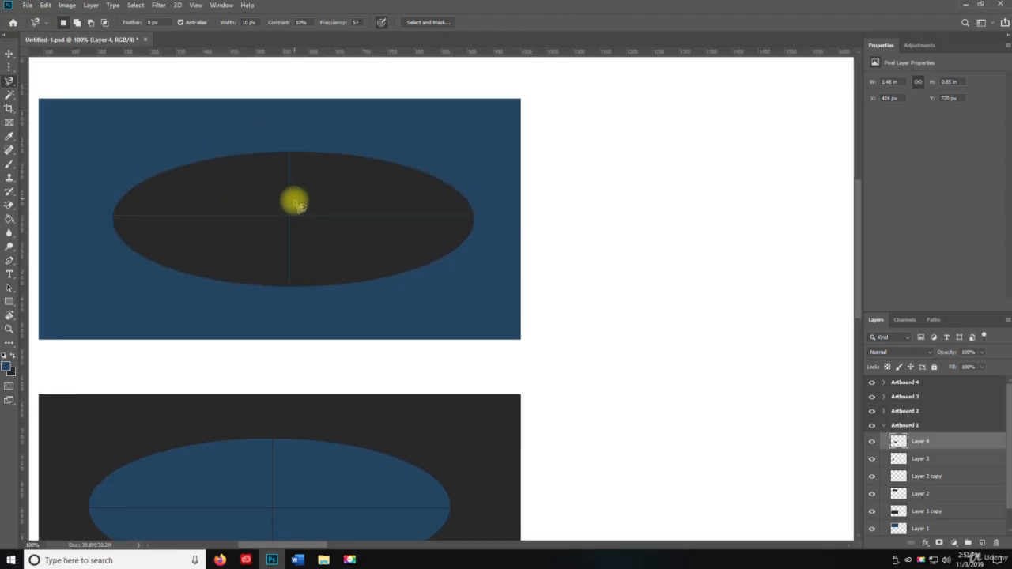
{"action": "key", "text": "z"}
{"action": "scroll", "coordinate": [313, 240], "scroll_direction": "up", "scroll_amount": 1}
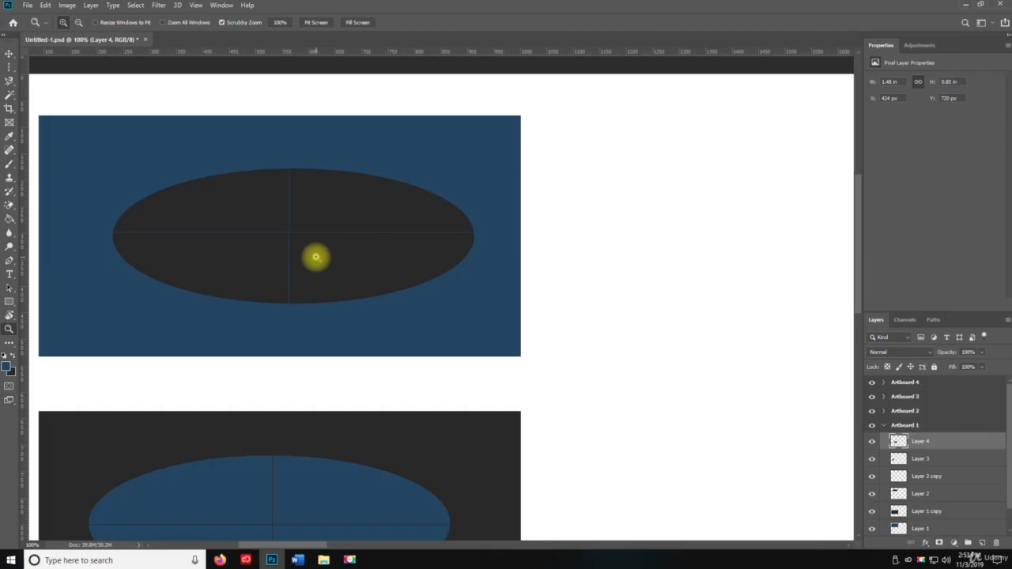
{"action": "scroll", "coordinate": [313, 240], "scroll_direction": "down", "scroll_amount": 1}
{"action": "left_click", "coordinate": [313, 241]}
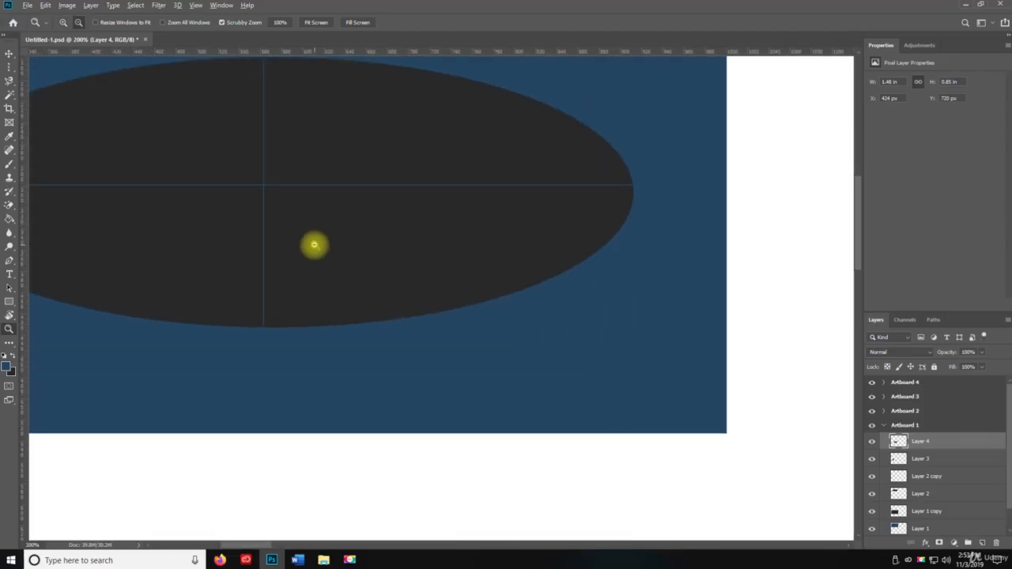
{"action": "scroll", "coordinate": [315, 245], "scroll_direction": "down", "scroll_amount": 3}
{"action": "scroll", "coordinate": [314, 245], "scroll_direction": "up", "scroll_amount": 4}
{"action": "key", "text": "space"}
{"action": "left_click_drag", "start_coordinate": [259, 196], "coordinate": [501, 350]}
{"action": "left_click", "coordinate": [10, 82]}
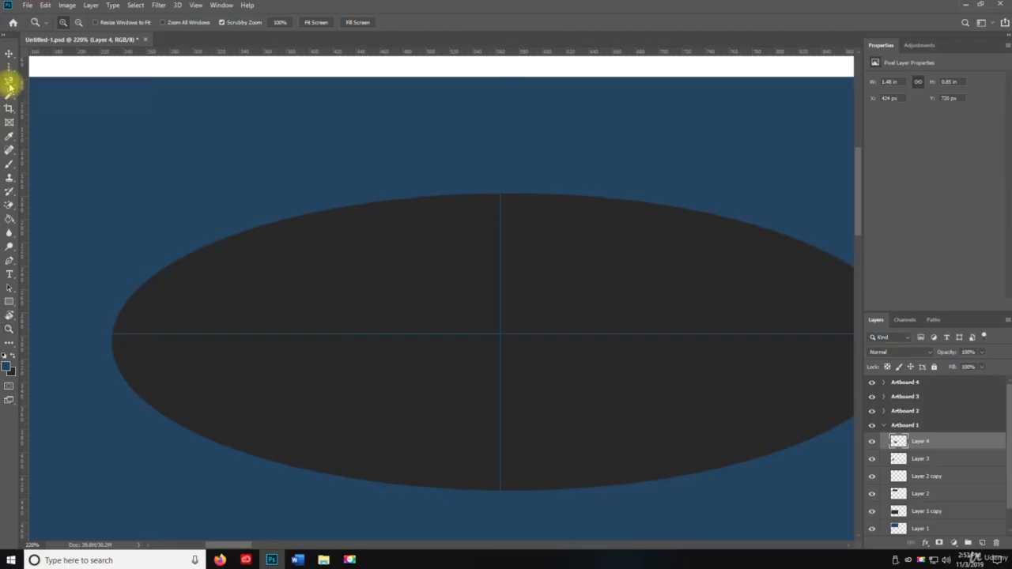
{"action": "left_click", "coordinate": [496, 193]}
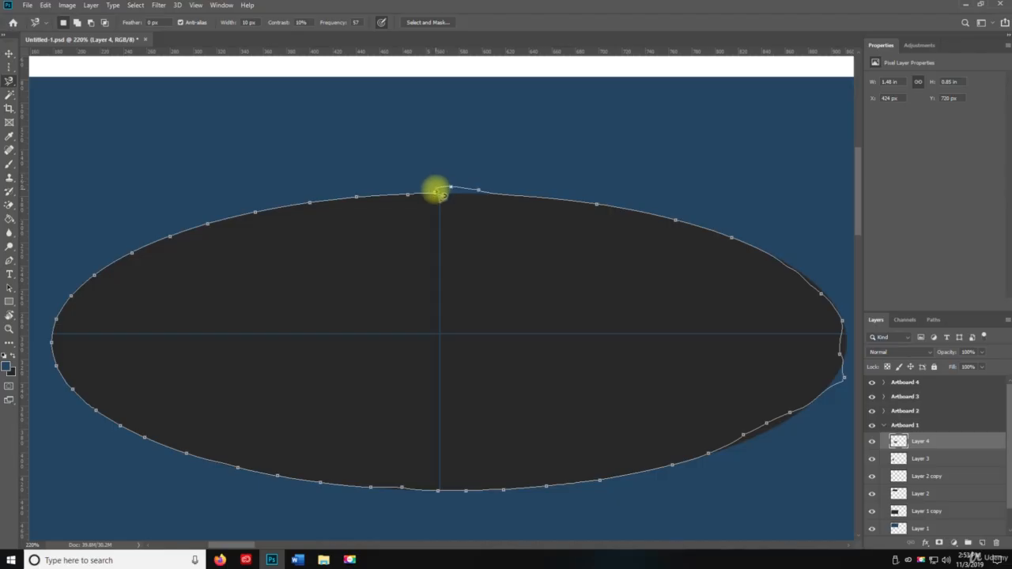
{"action": "left_click", "coordinate": [437, 192]}
{"action": "key", "text": "ctrl+d"}
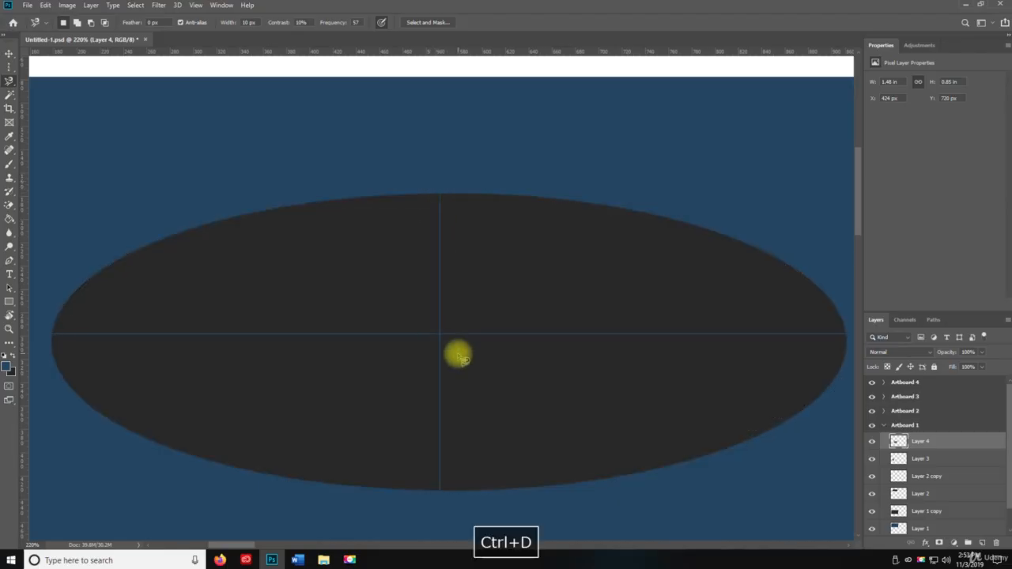